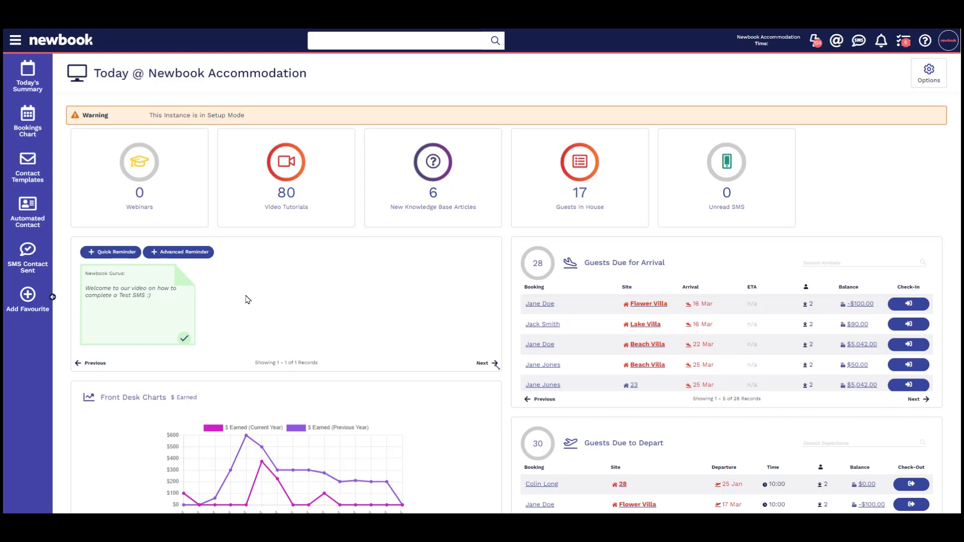
Step: Create and save guest 'Test Test' with only a mobile number, removing the empty email row
left_click(18, 43)
type("add guest")
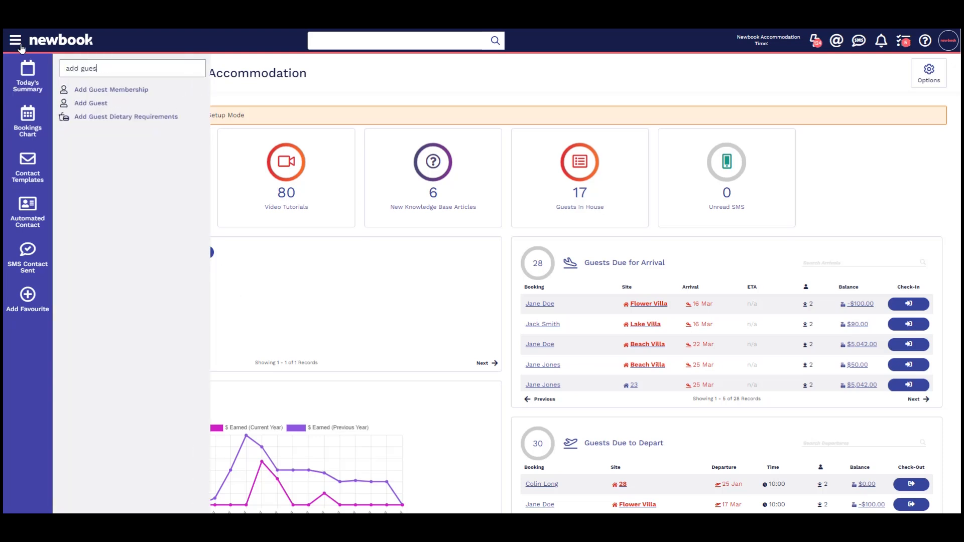
left_click(113, 109)
left_click(255, 196)
type("Test")
left_click(276, 213)
type("Test")
left_click(924, 458)
left_click(283, 494)
type("0412345678")
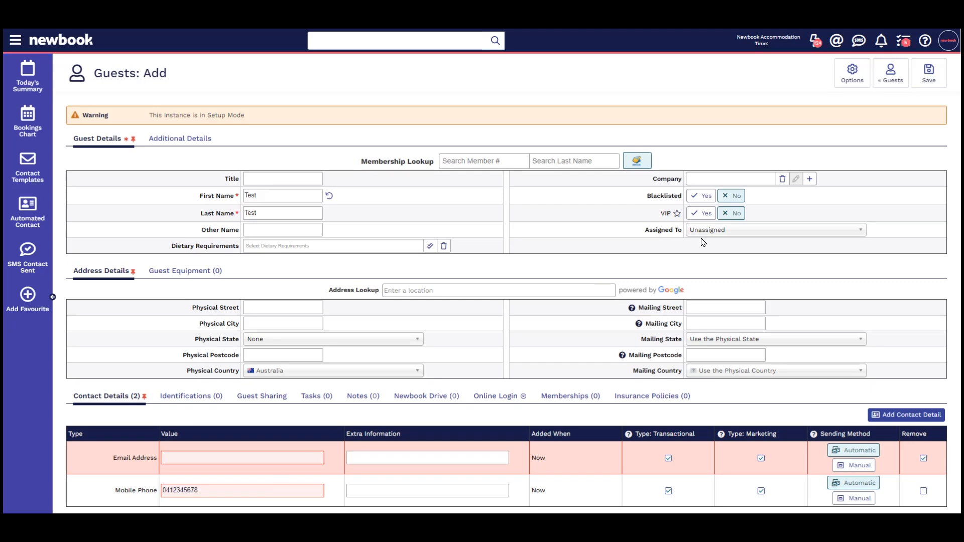
left_click(929, 79)
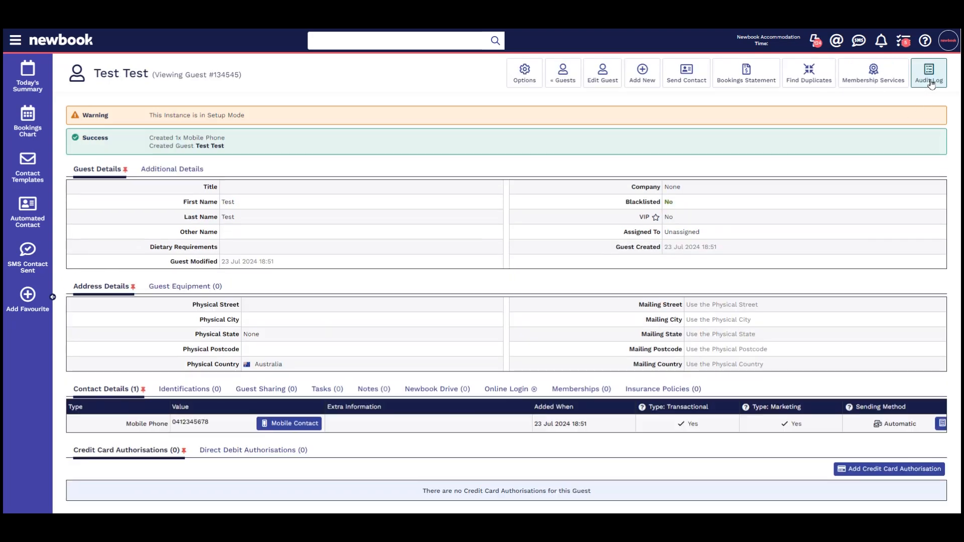
Step: Draft an SMS contact to the test guest with subject 'Test' and message 'Test'
left_click(700, 72)
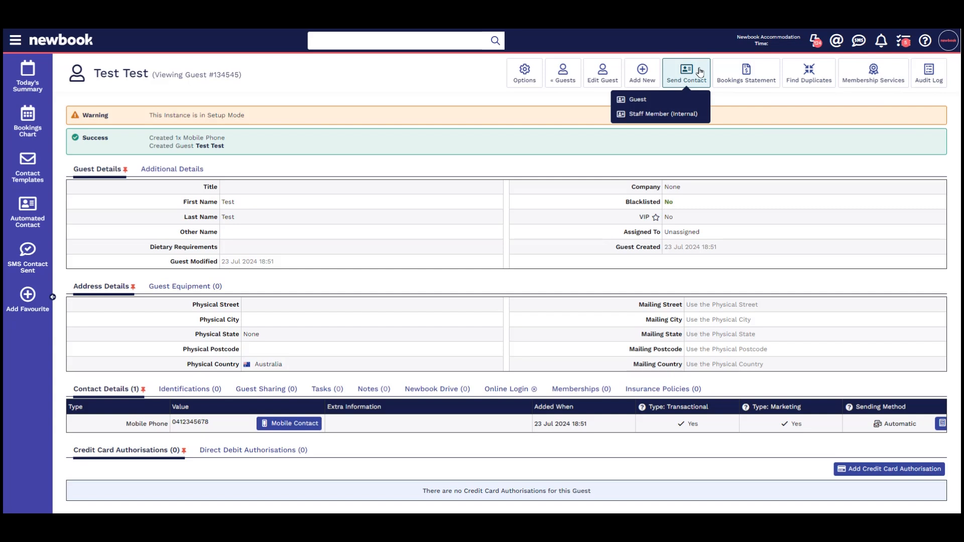
left_click(691, 103)
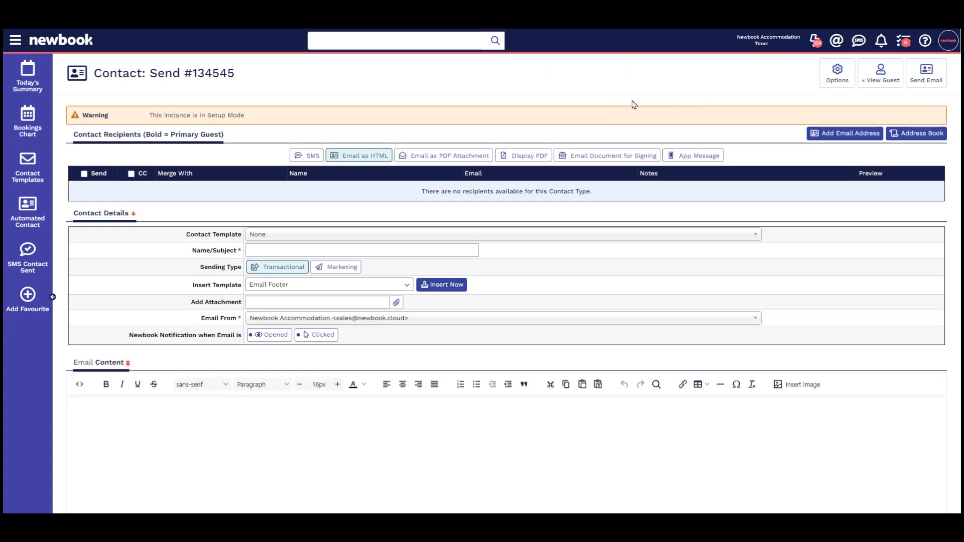
left_click(309, 157)
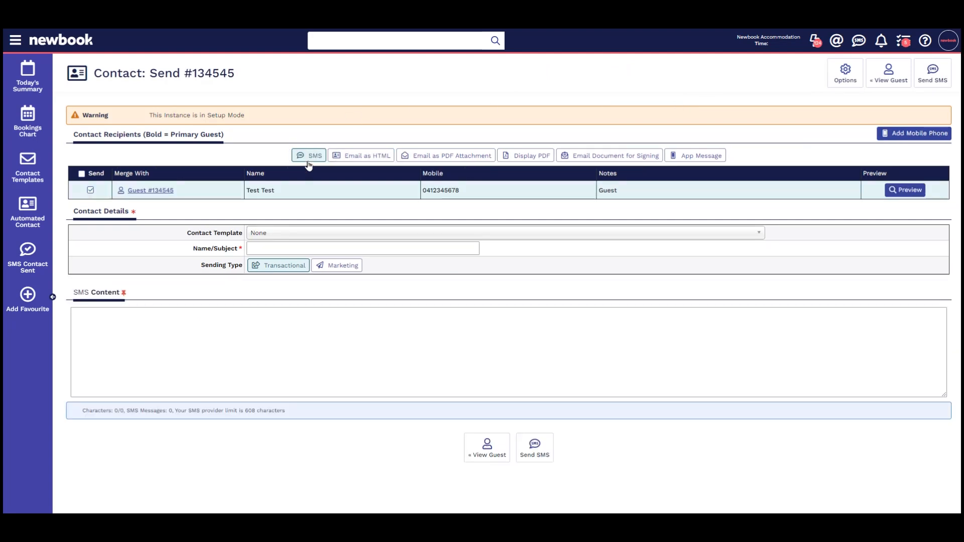
left_click(319, 251)
type("Test")
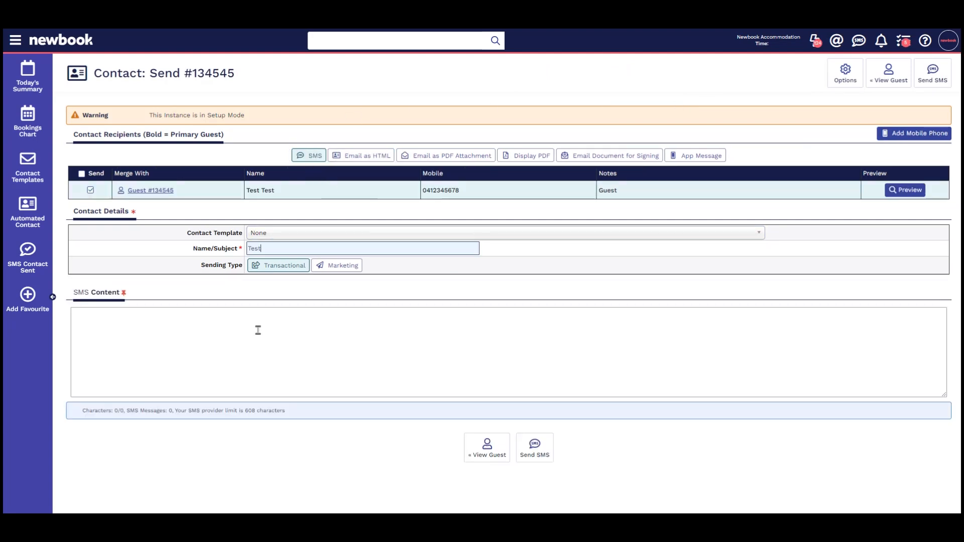
left_click(258, 329)
type("Test")
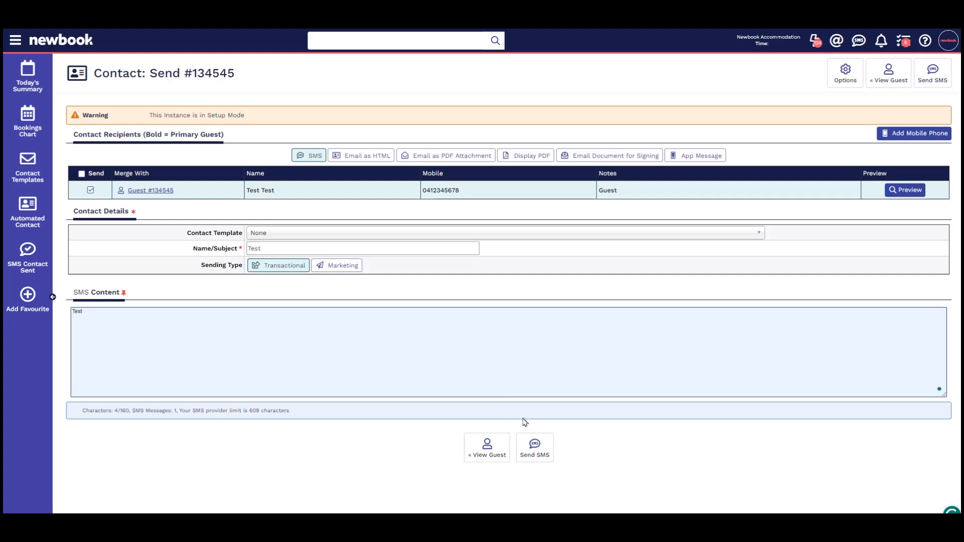
left_click(536, 445)
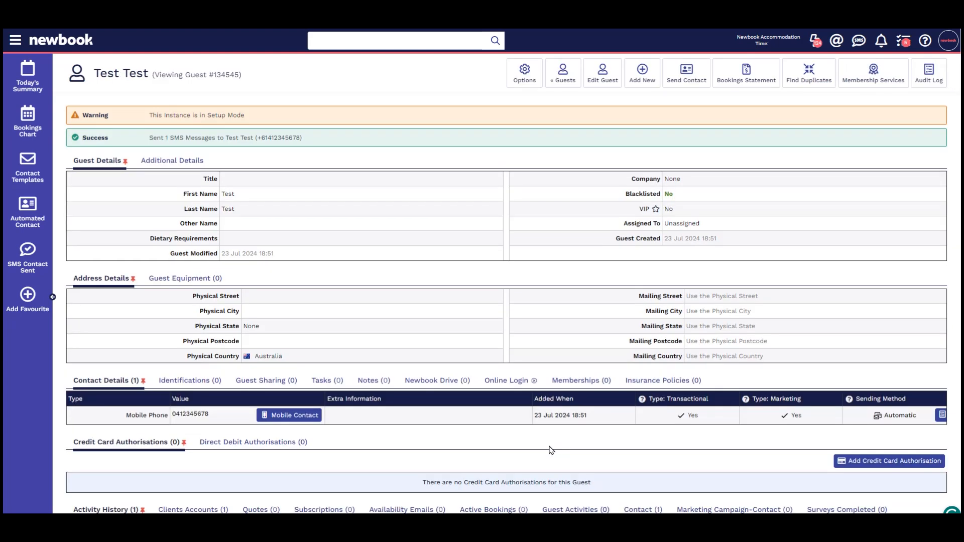
left_click_drag(141, 138, 320, 150)
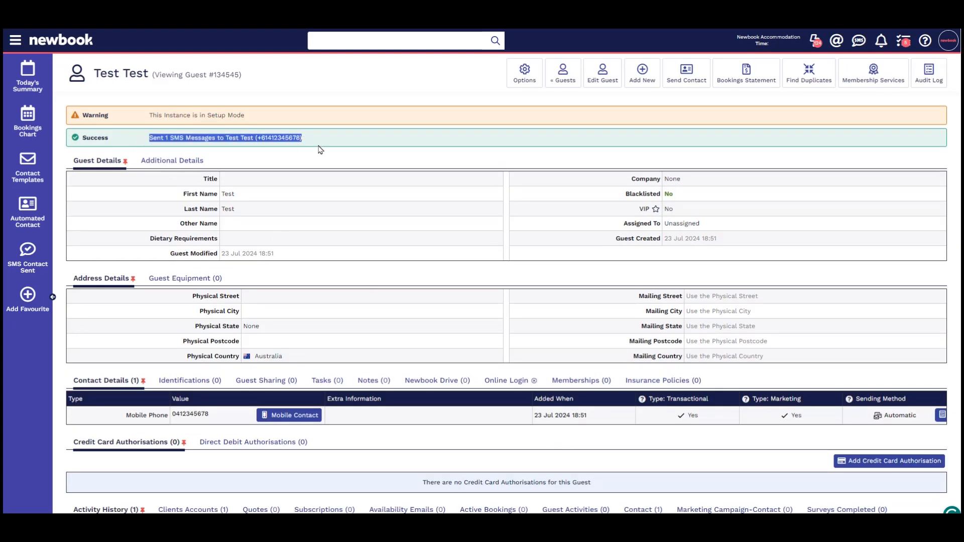
left_click(320, 149)
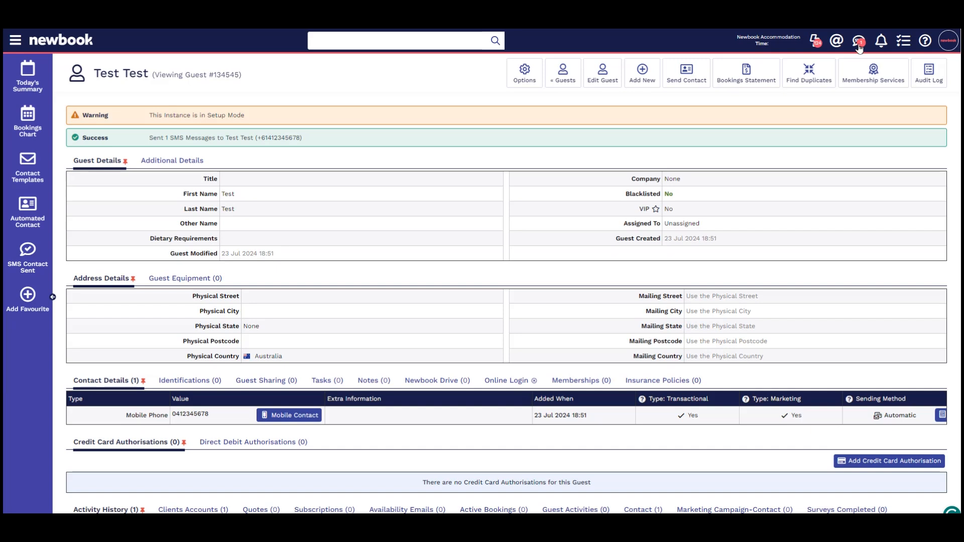
Step: Open the mobile SMS inbox from the top bar
left_click(859, 45)
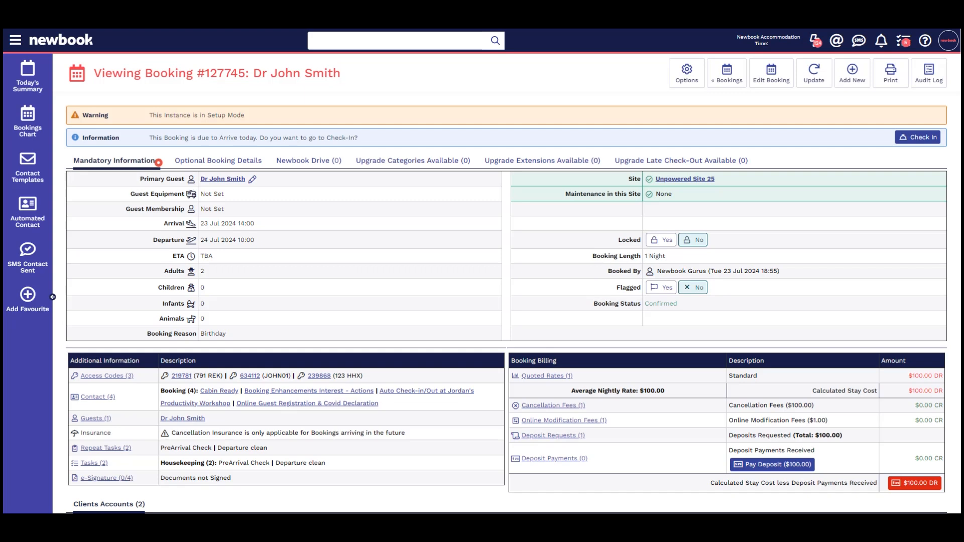
Step: Send the booking guest a 'Late Arrival' SMS thanking them and saying their key will be in the room
left_click(852, 73)
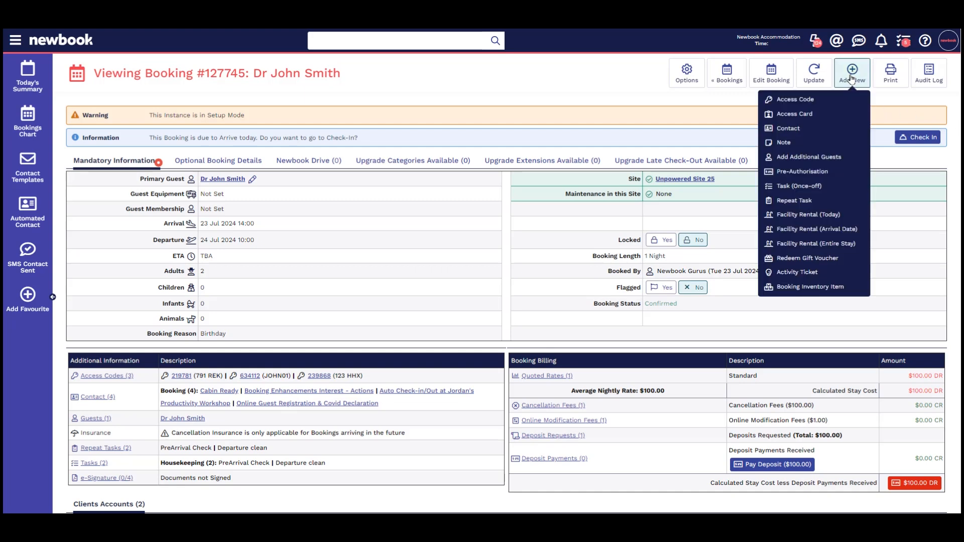
left_click(835, 130)
left_click(314, 156)
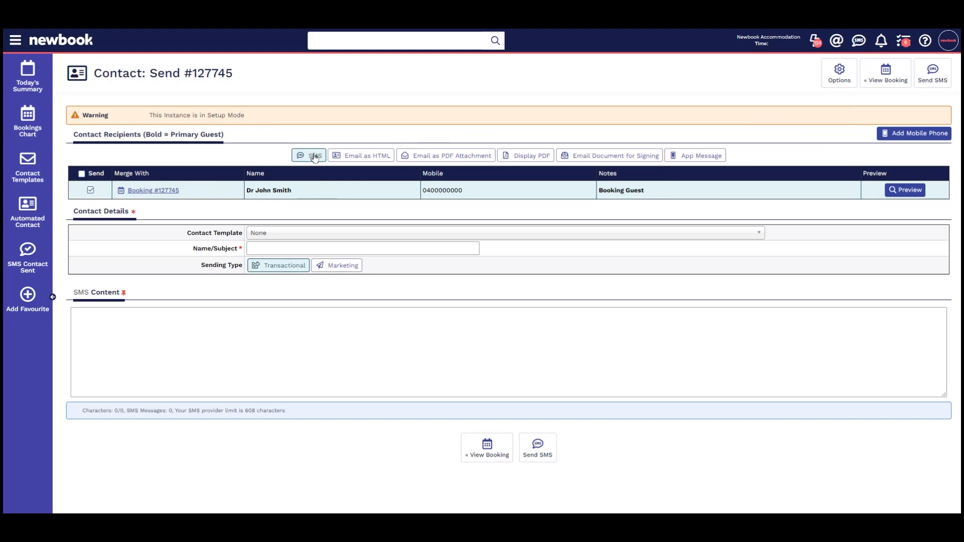
left_click(284, 236)
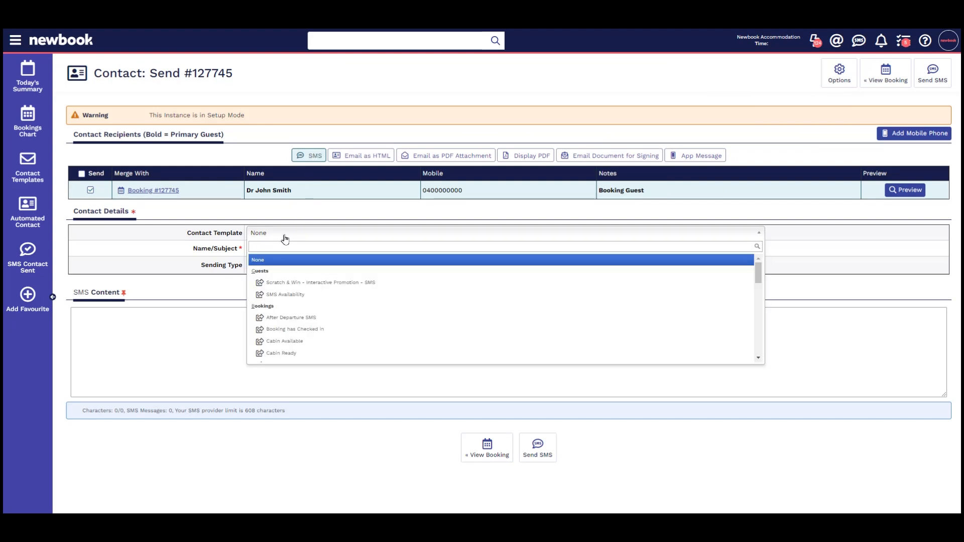
left_click(285, 240)
left_click(278, 247)
type("Late Arrival")
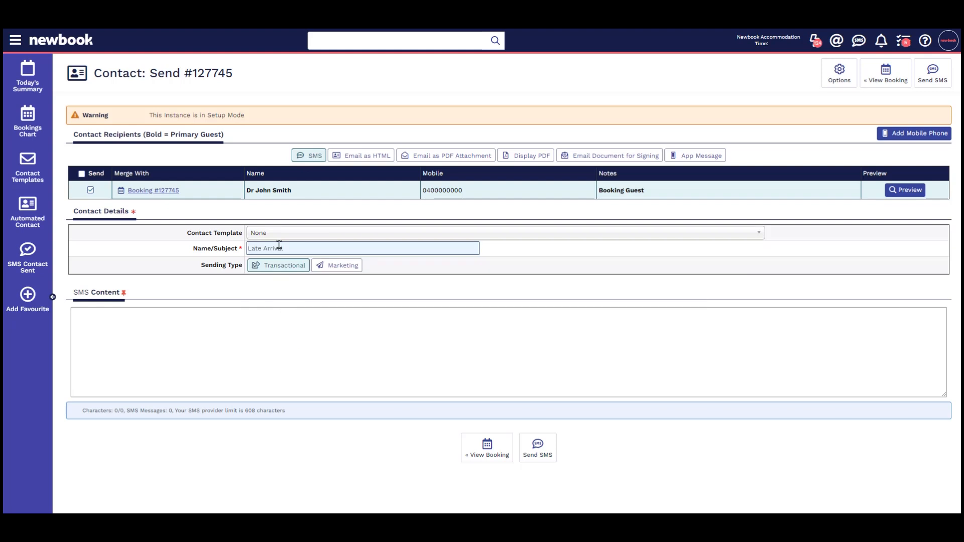
left_click(211, 324)
type("Hi John, Thank you for letting us know you are arriving late. Key will be in Room :)")
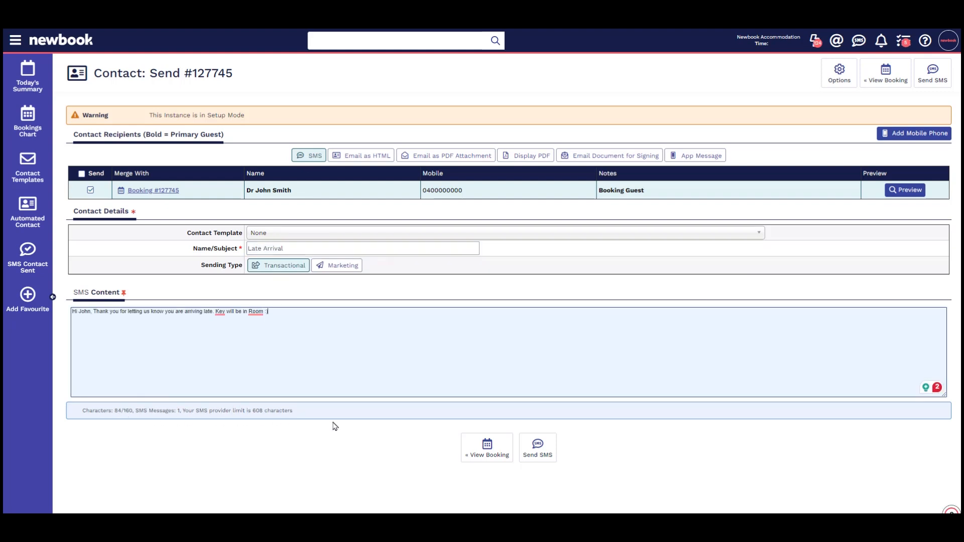
left_click(536, 454)
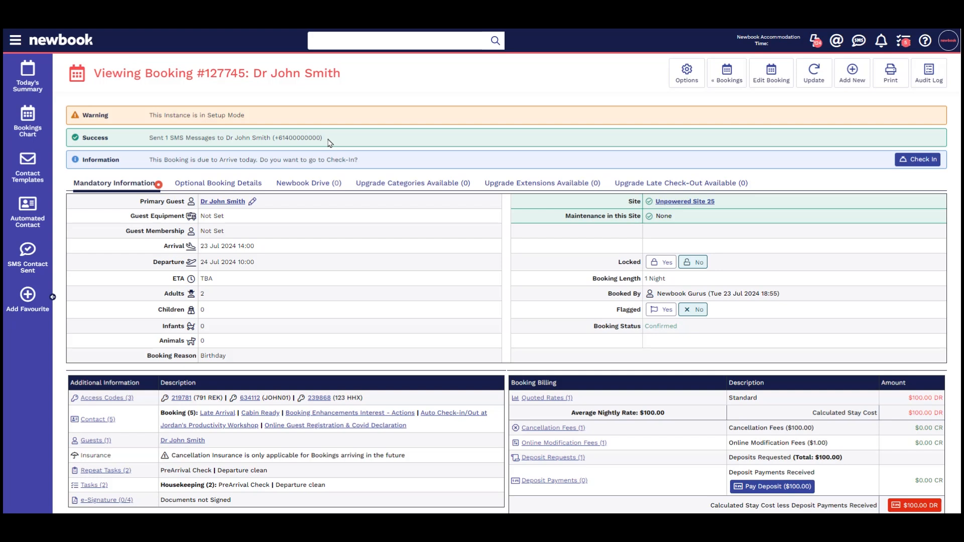
Step: Select all bookings in the Guests In House list
left_click(29, 80)
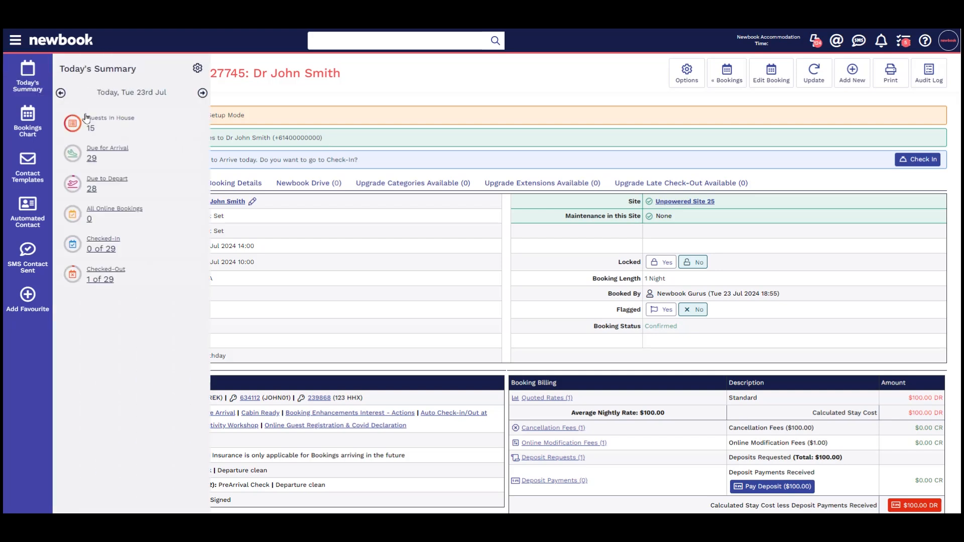
left_click(110, 126)
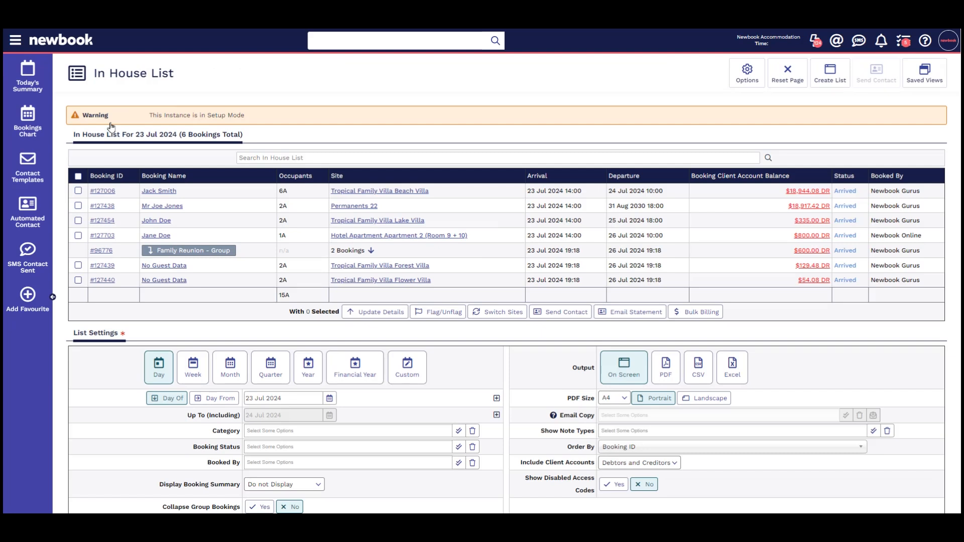
left_click(79, 177)
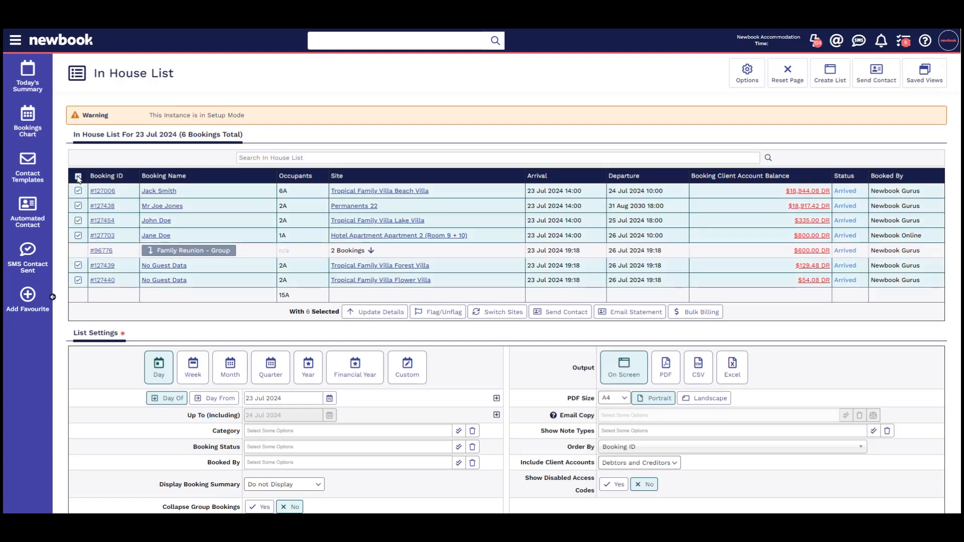
Step: Send the selected guests a 'Bad Weather' SMS warning that a bad storm is on the way
left_click(568, 312)
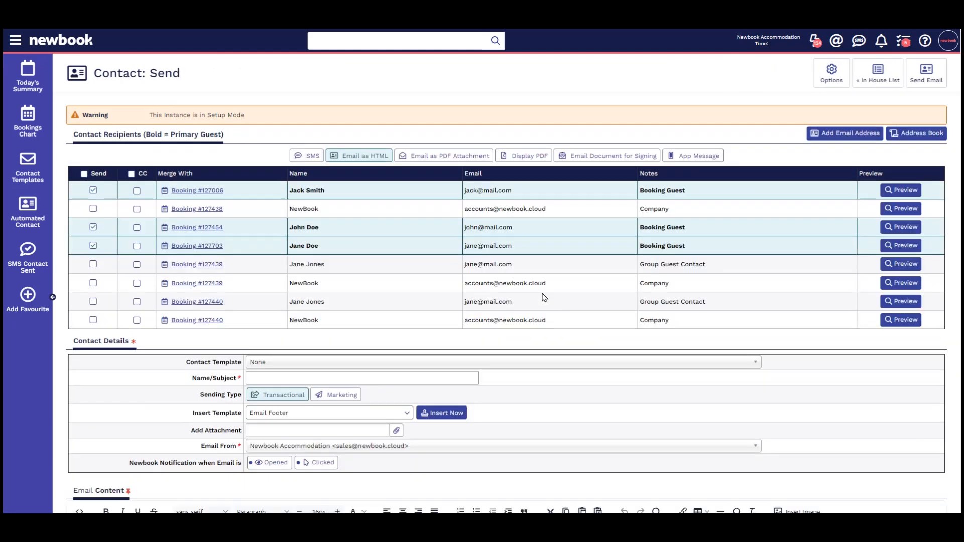
left_click(313, 156)
left_click(292, 345)
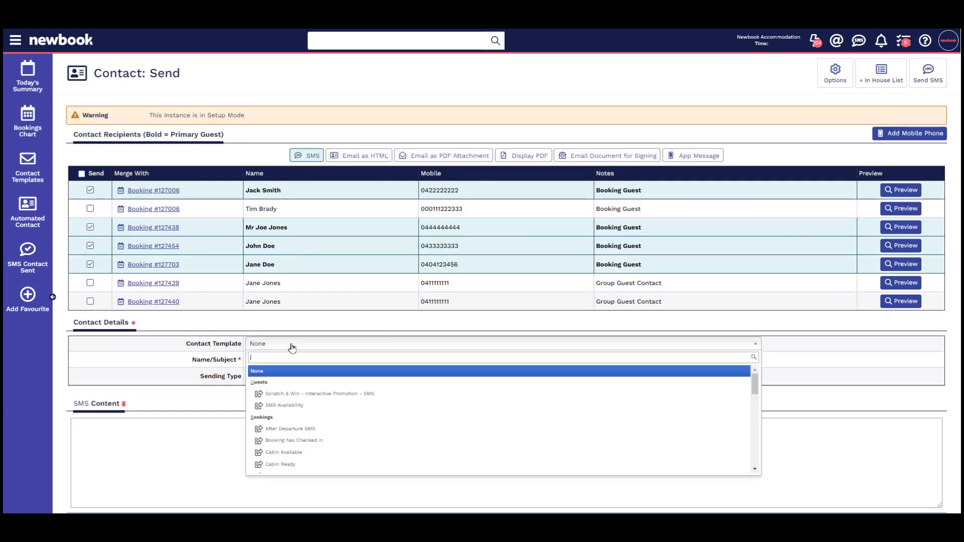
left_click(292, 346)
left_click(280, 360)
type("Bad Weather")
left_click(276, 423)
type("Hi I just wanted to let you know a bad storm is on the way!")
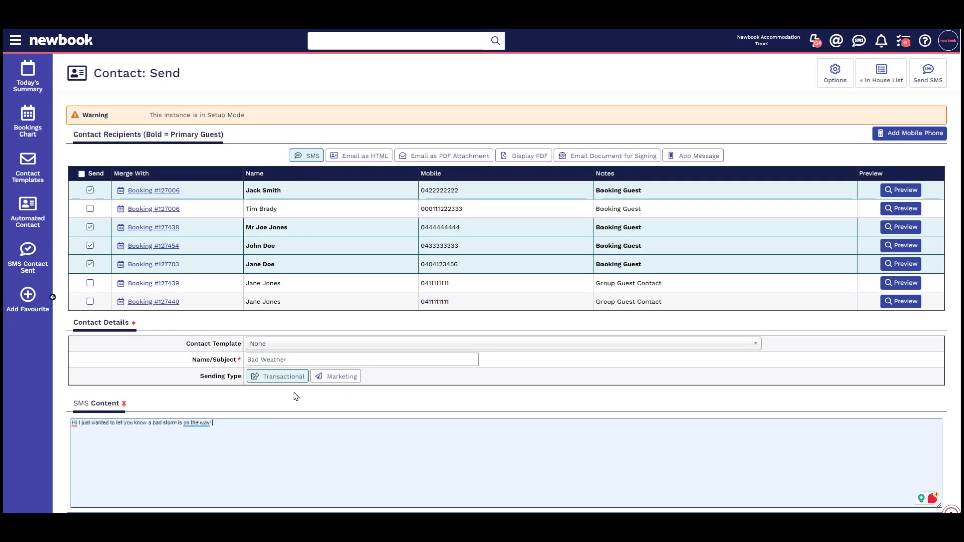
scroll(295, 396, "down", 1)
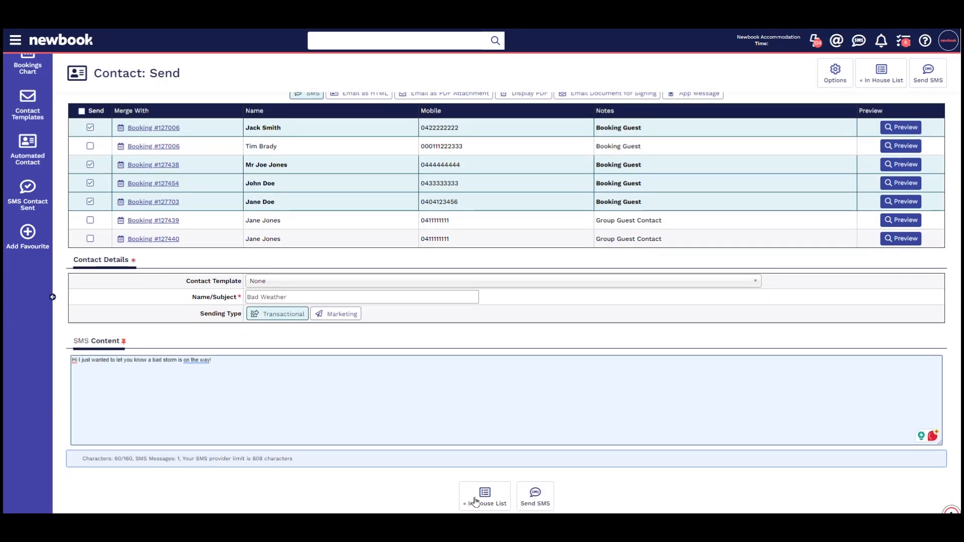
left_click(536, 504)
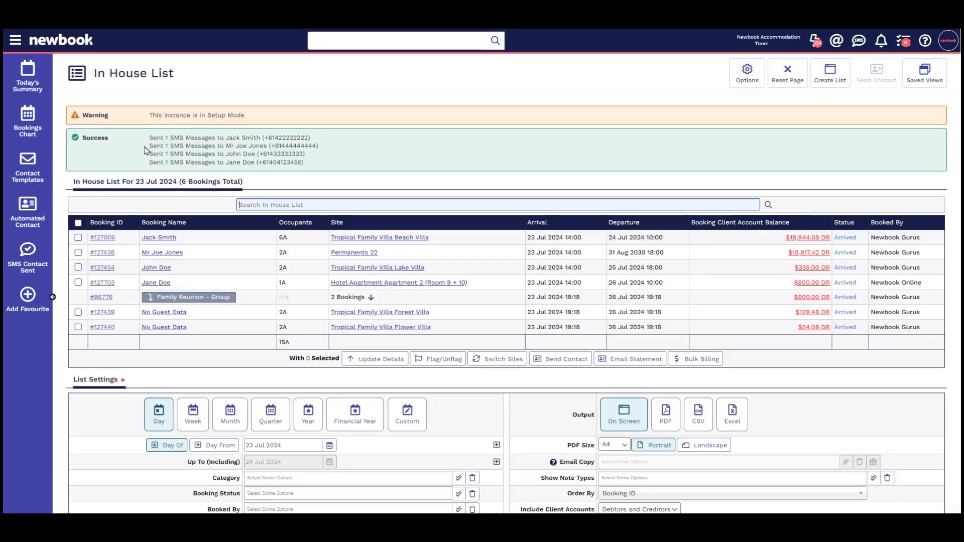
left_click_drag(149, 138, 338, 169)
left_click(339, 169)
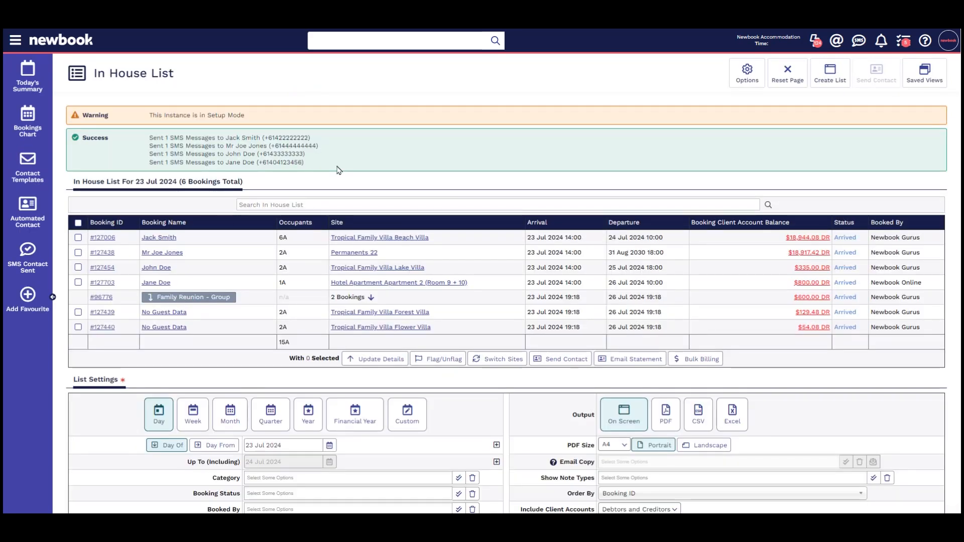
Step: Start a new automated contact with SMS as its sending method
left_click(16, 40)
type("automated")
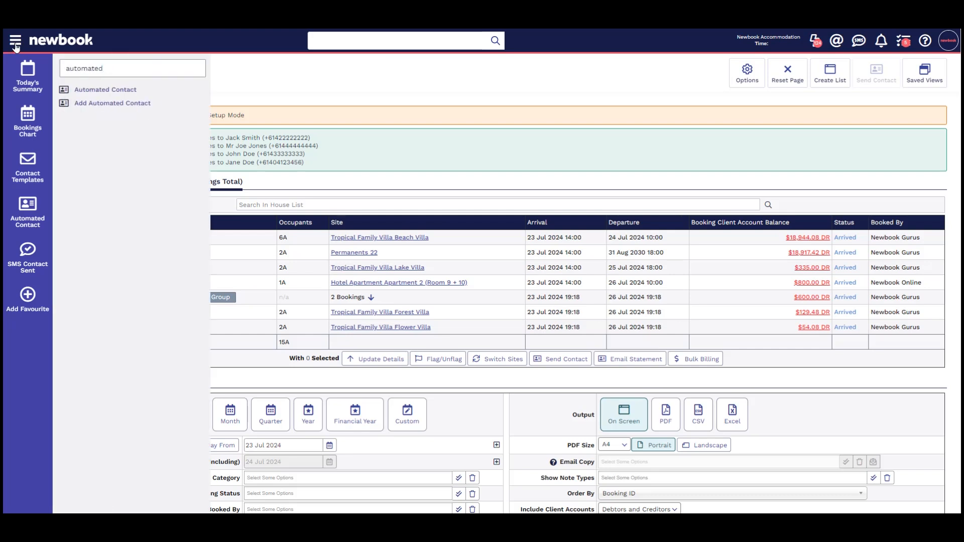
left_click(119, 103)
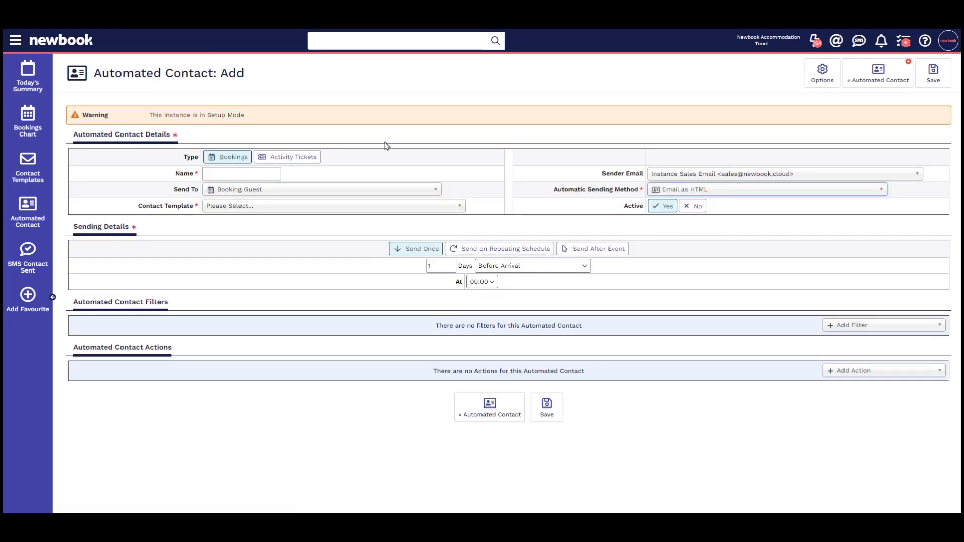
left_click(684, 196)
left_click(688, 217)
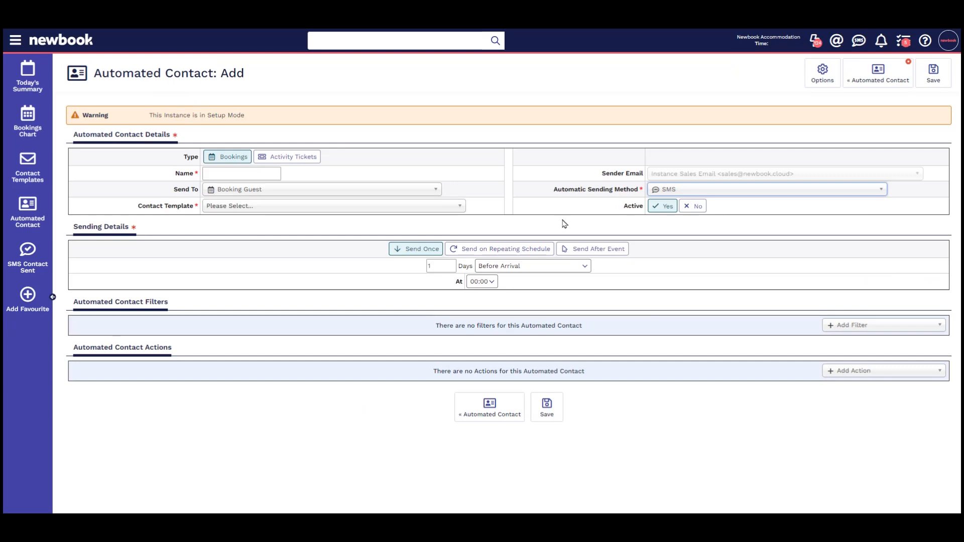
Step: Choose the Pre-arrival SMS template and name the automated contact 'Prearrival SMS'
left_click(278, 206)
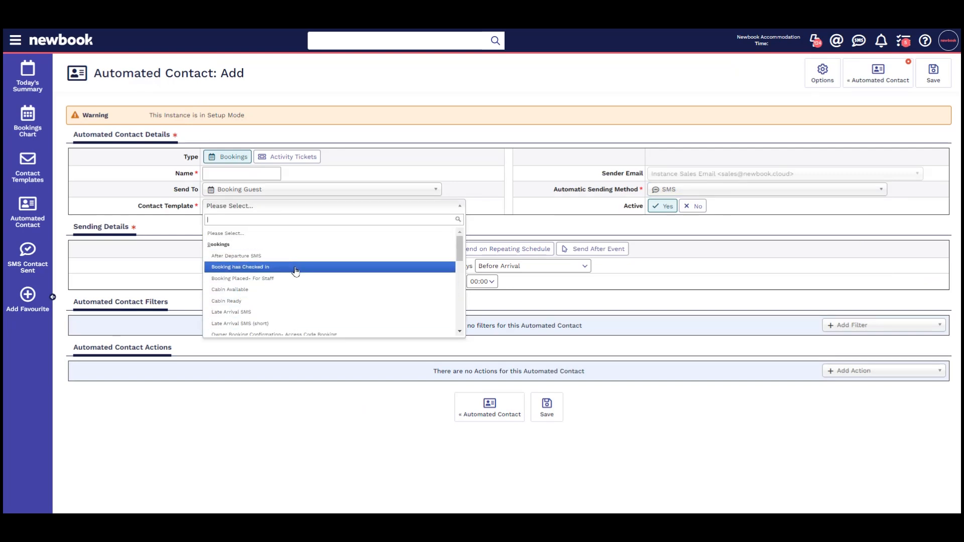
scroll(295, 271, "down", 1)
left_click(289, 295)
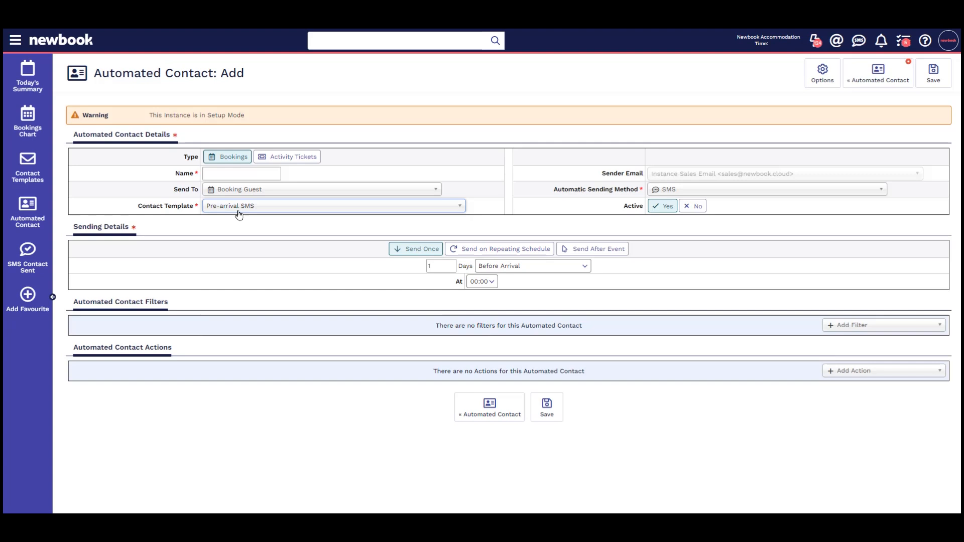
left_click(223, 174)
type("Prearrival SMS")
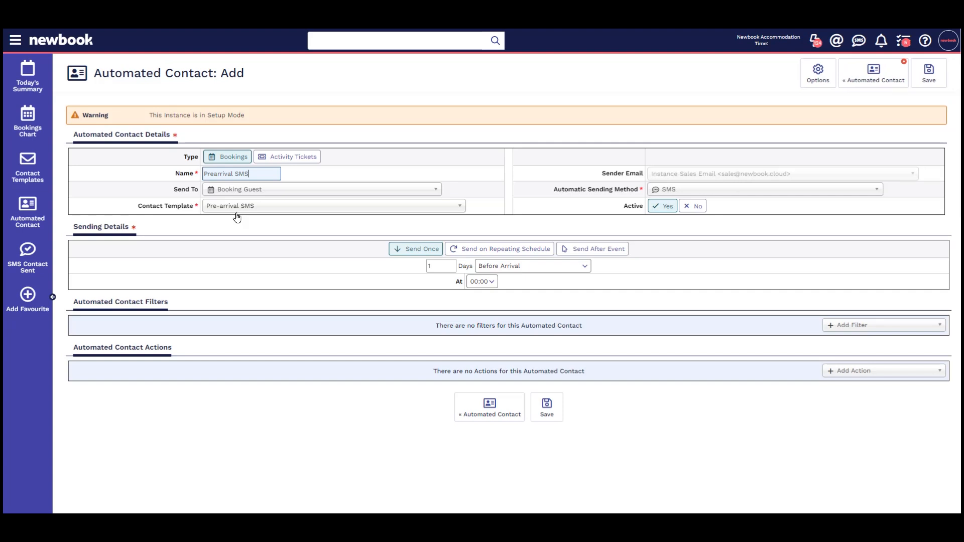
Step: Read the 'ADD - Automated Contact' help article, then return to the recommended articles
left_click(925, 40)
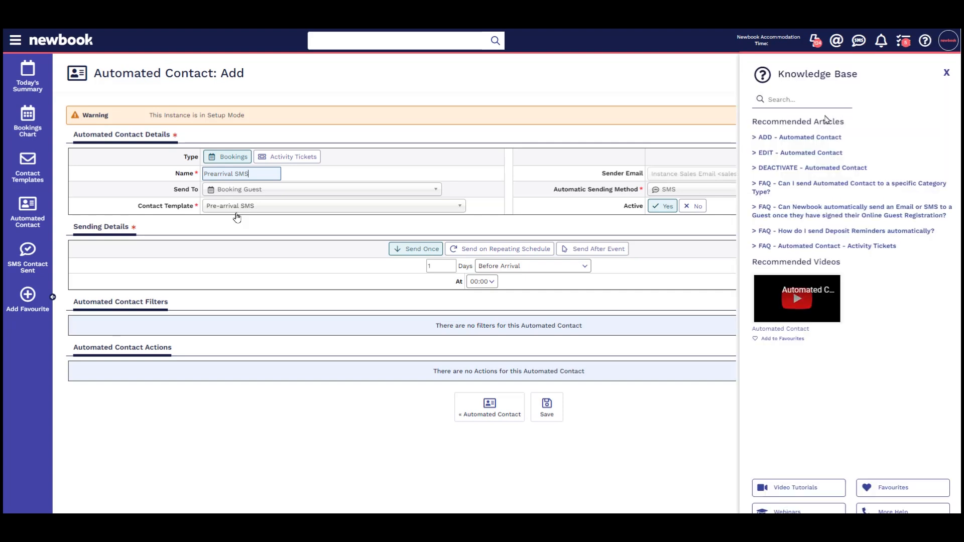
left_click(814, 138)
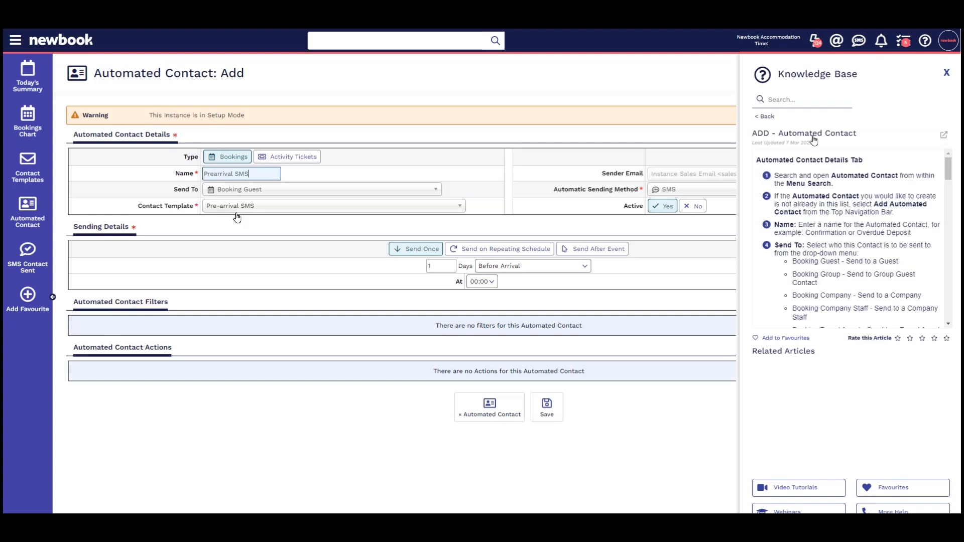
left_click(768, 118)
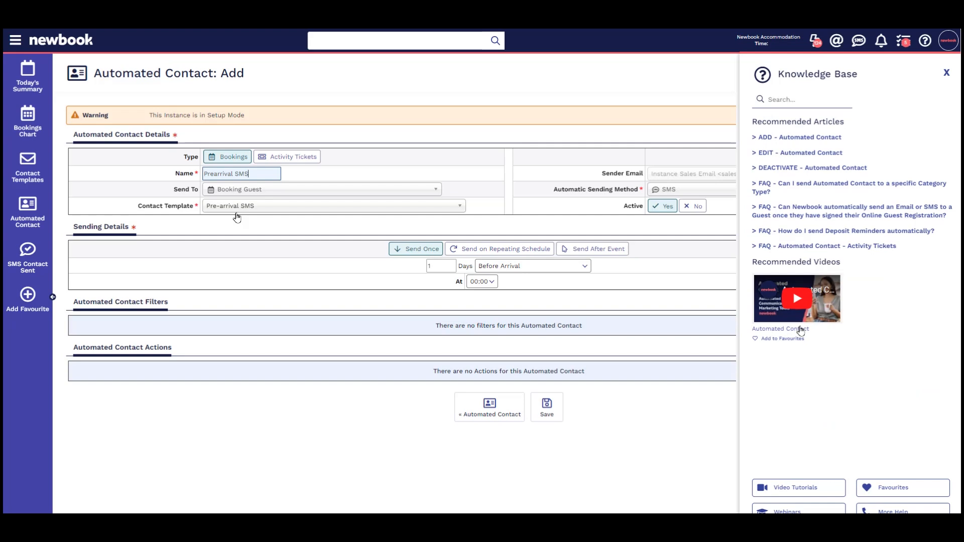
Step: Search the knowledge base for 'sms' and browse the results
left_click(798, 100)
type("sms")
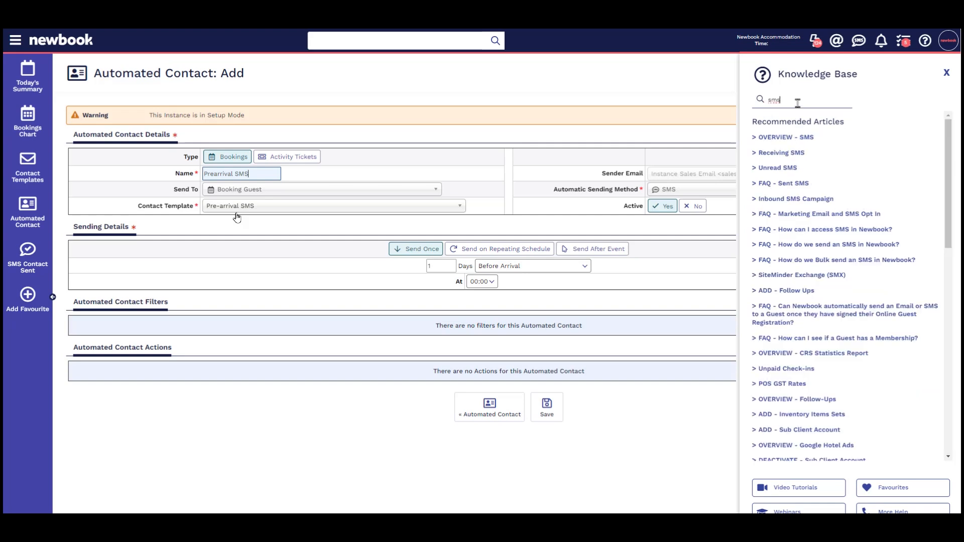
scroll(846, 322, "down", 5)
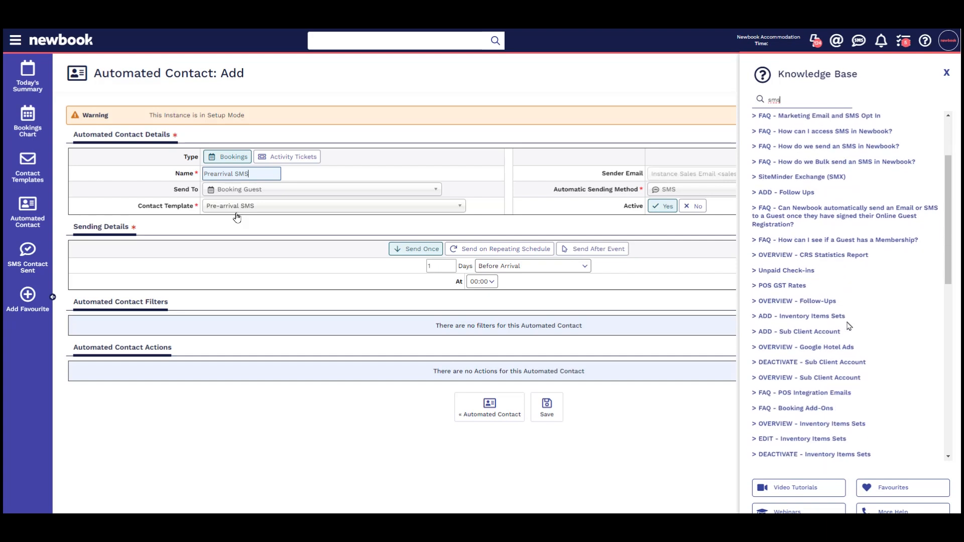
scroll(849, 326, "down", 5)
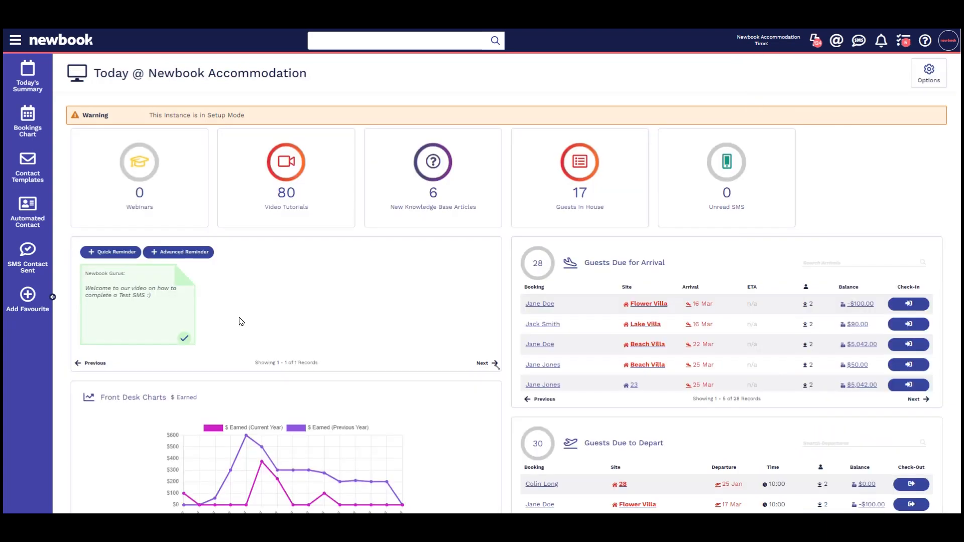